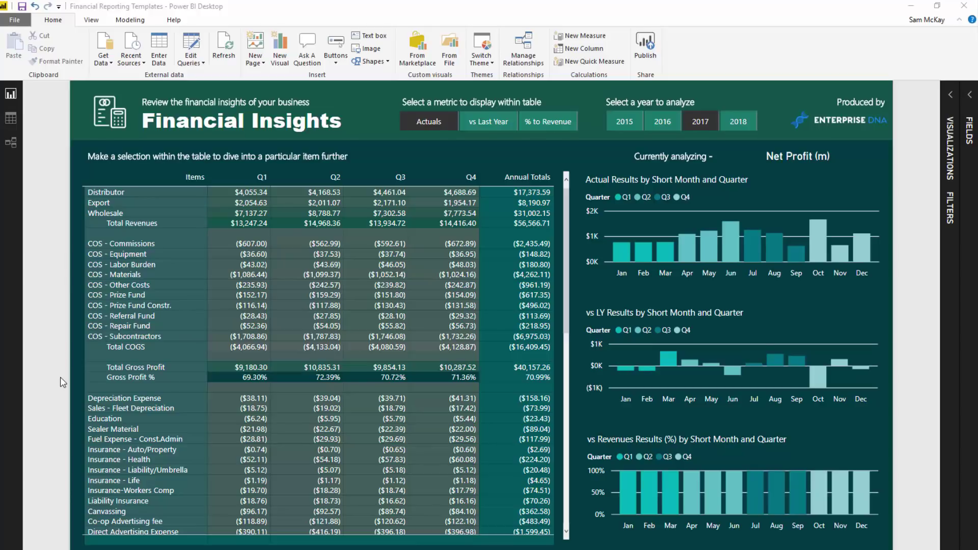
Step: Open the Scenario Method Workshops page in the Enterprise DNA portal and select its domain
mouse_move(189, 549)
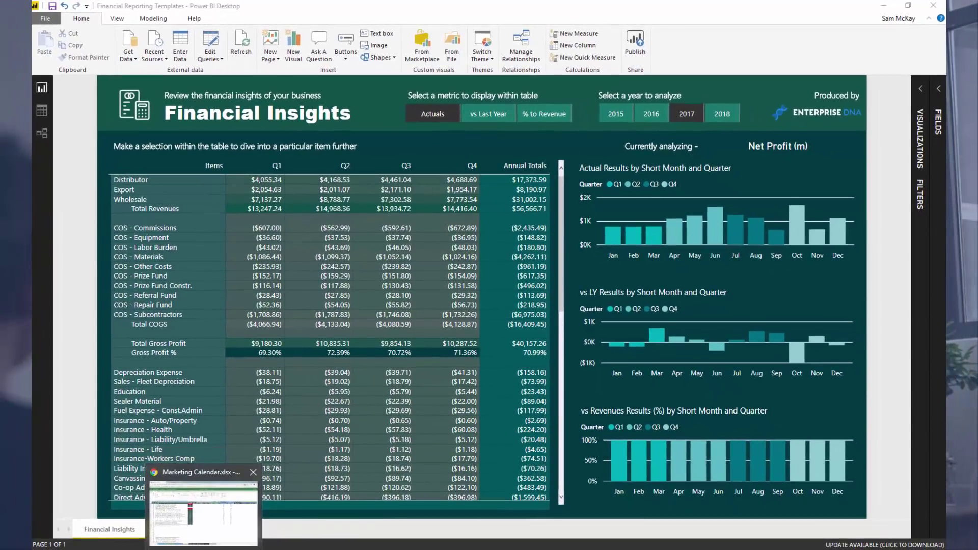
click(213, 541)
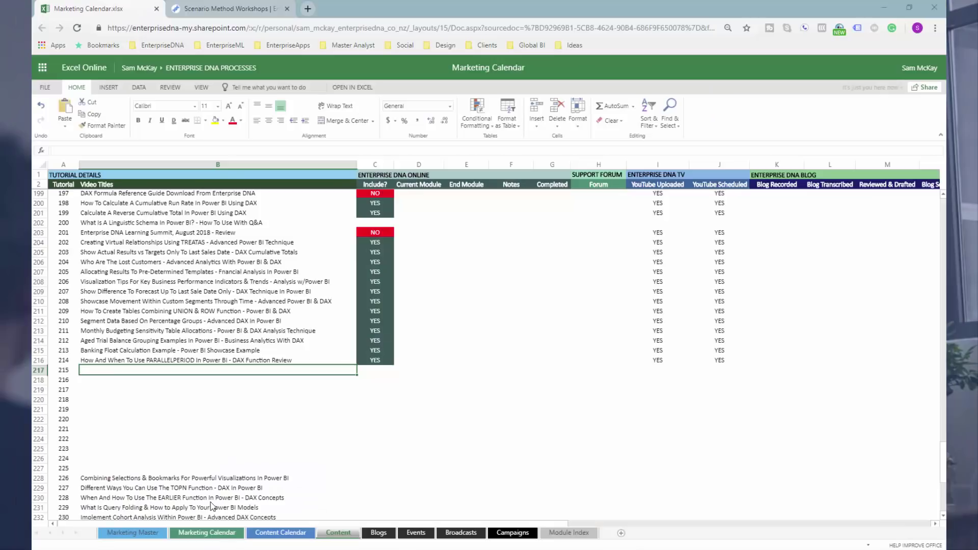
click(246, 9)
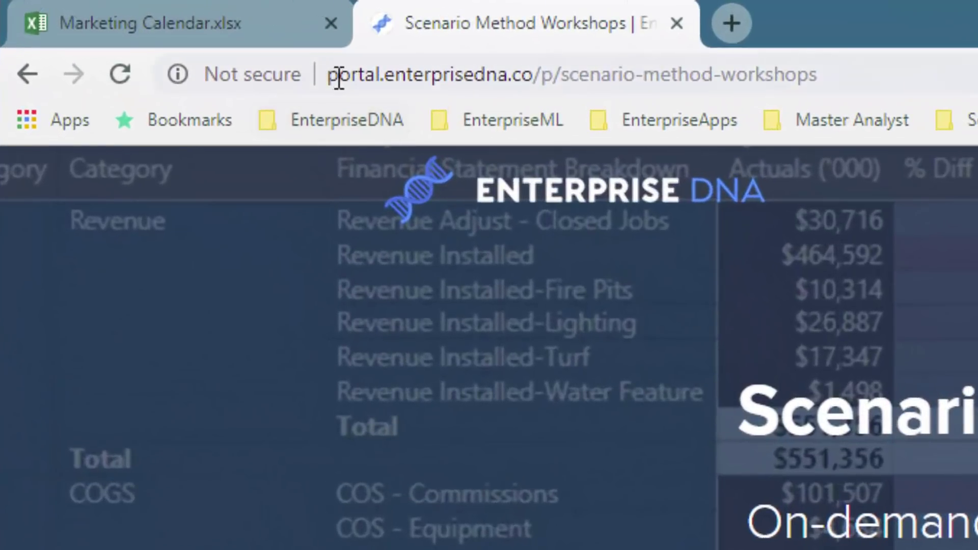
drag(328, 76, 538, 82)
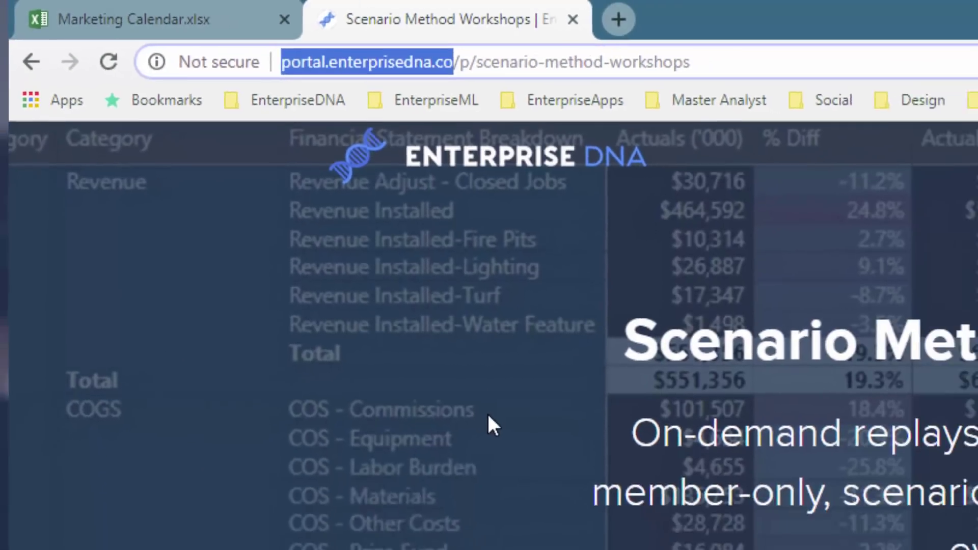
Step: Scroll down to the Class Curriculum's three workshop sessions
scroll(325, 260, down, 7)
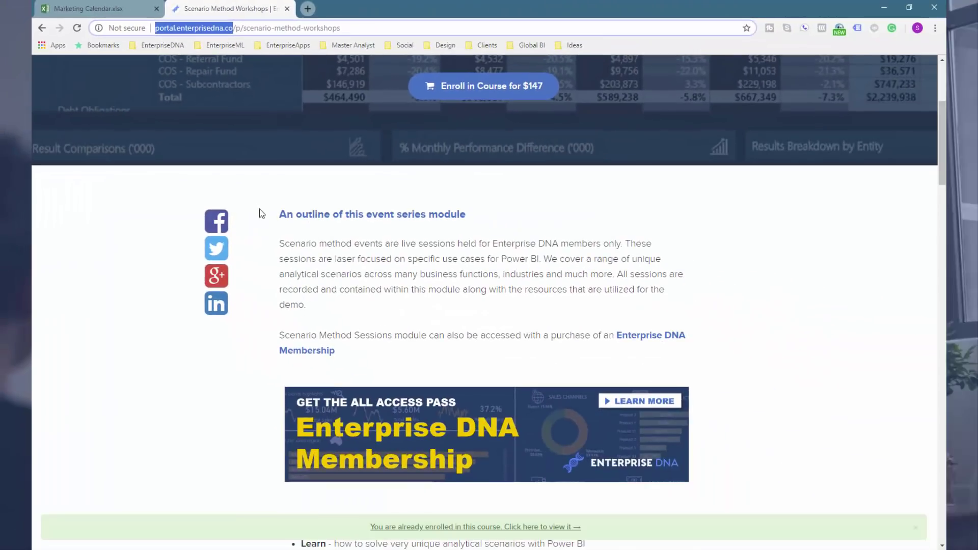
scroll(261, 213, down, 6)
scroll(262, 218, up, 3)
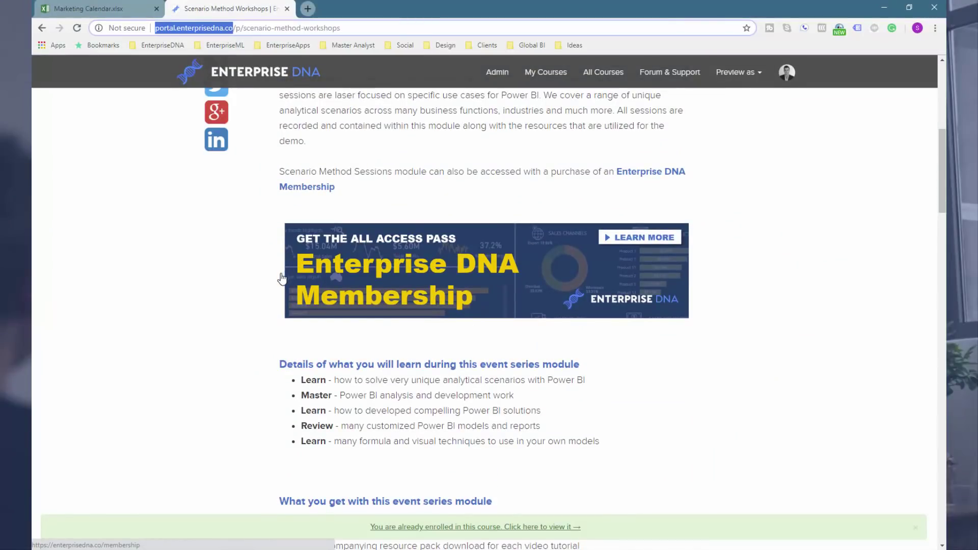
scroll(277, 293, down, 6)
scroll(277, 294, down, 7)
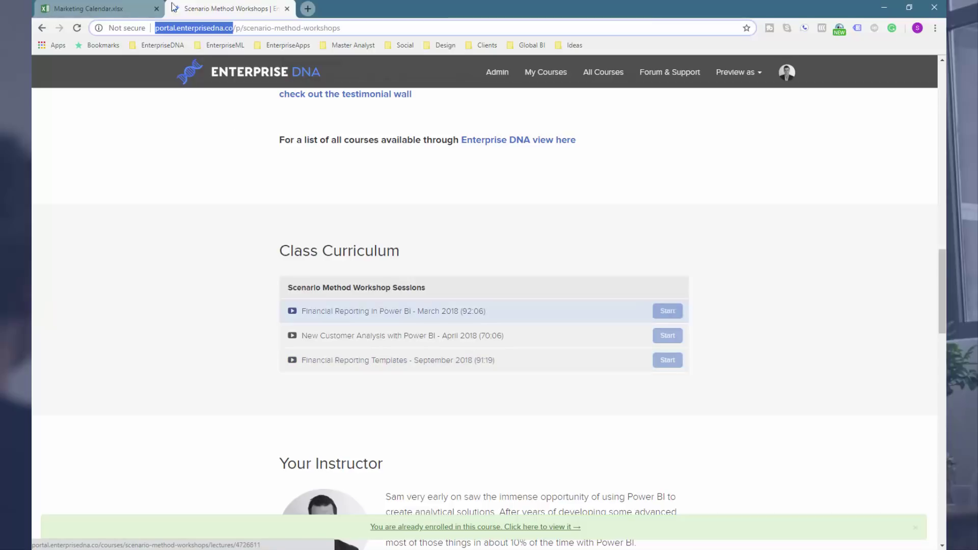
click(336, 549)
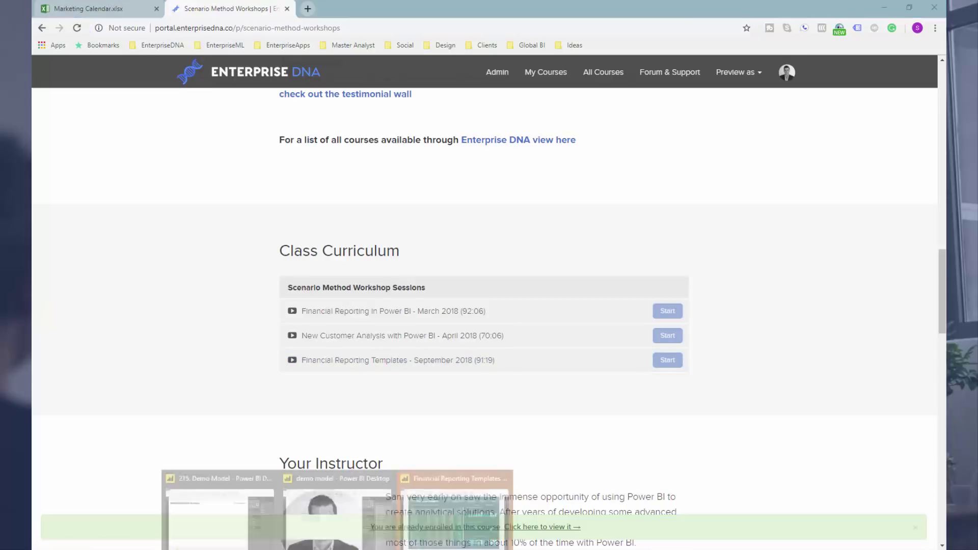
Step: Switch from the browser back to the Financial Reporting Templates window
click(422, 527)
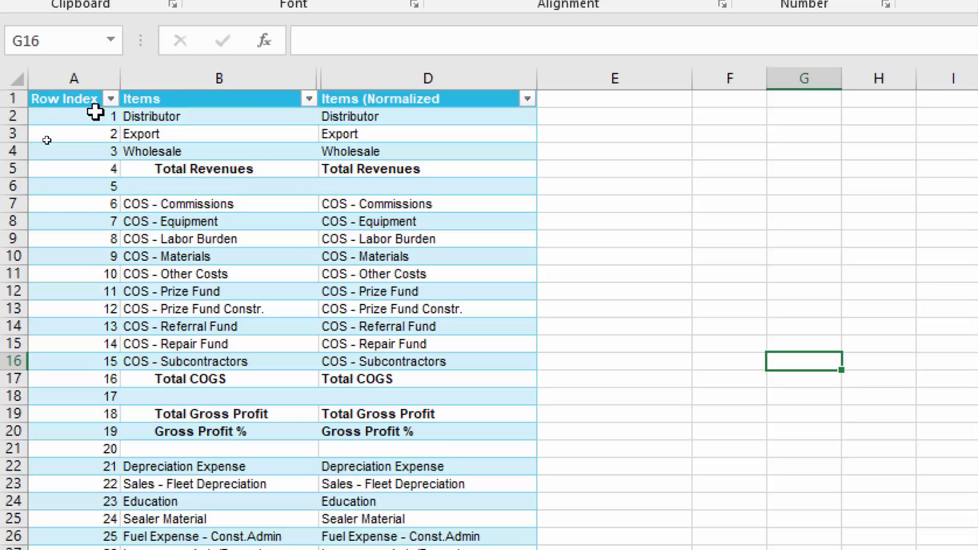
click(186, 102)
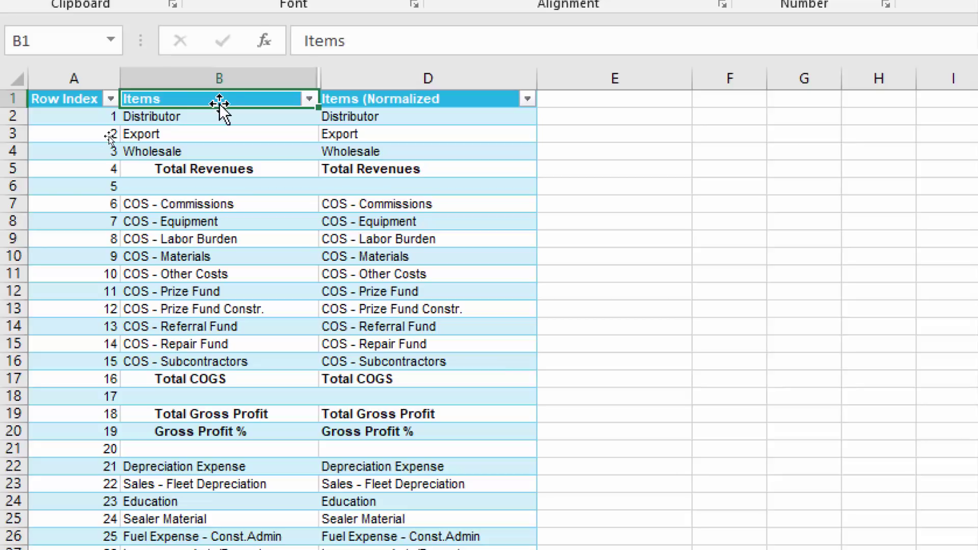
click(172, 169)
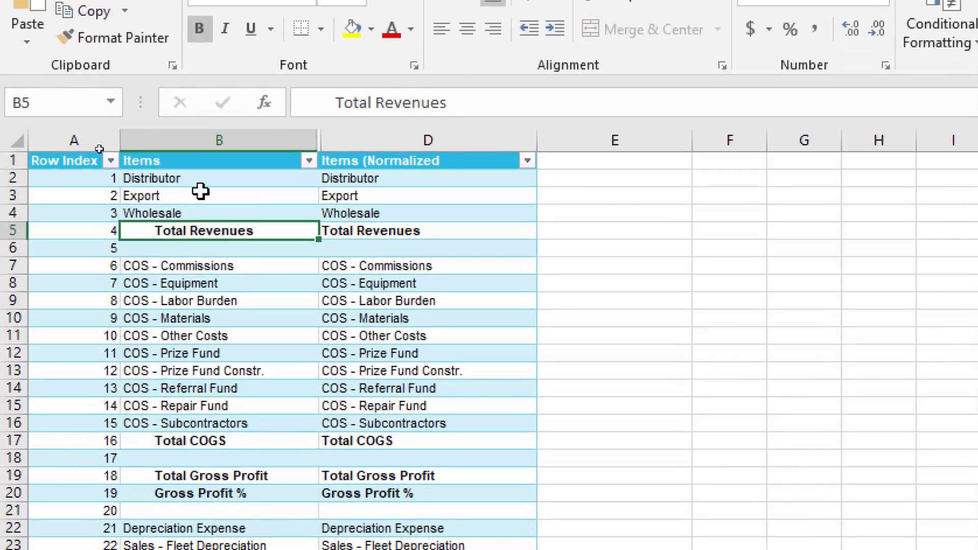
drag(204, 187, 204, 217)
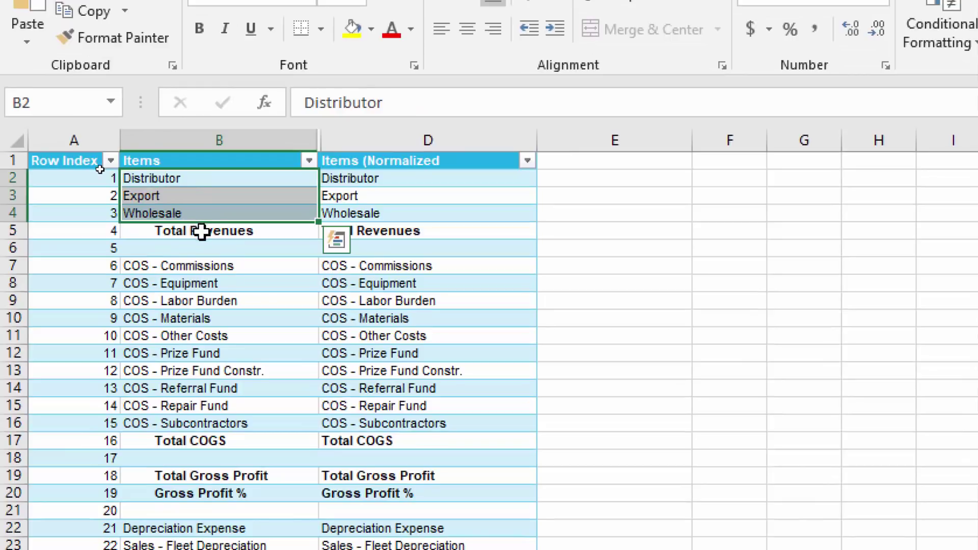
click(202, 232)
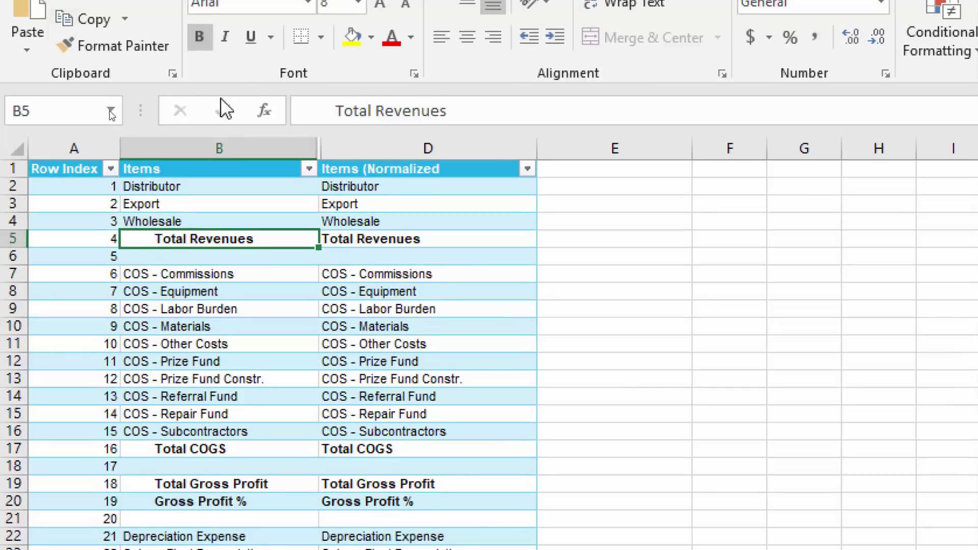
click(212, 147)
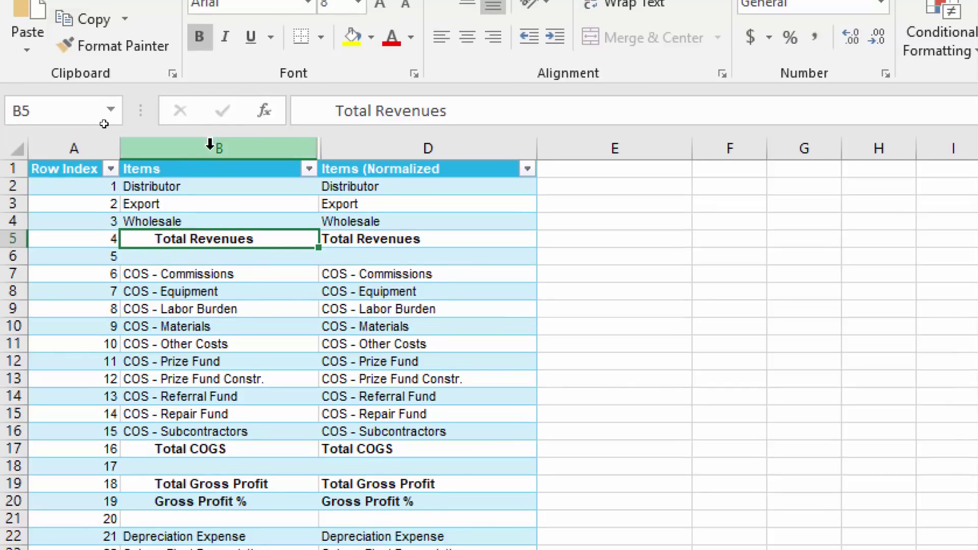
click(352, 148)
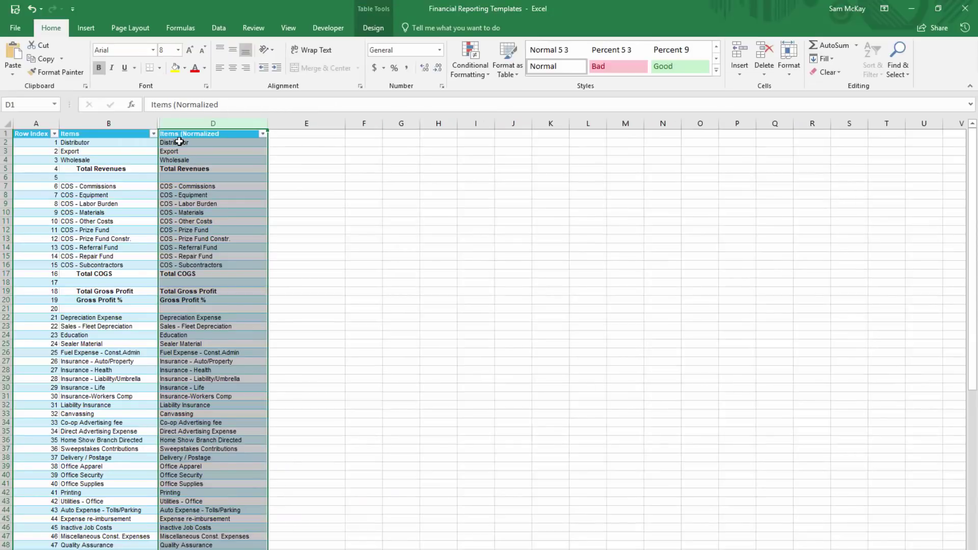
Step: Select the normalized item names from Distributor down past Gross Profit %, then return to Power BI
scroll(198, 189, down, 1)
click(199, 186)
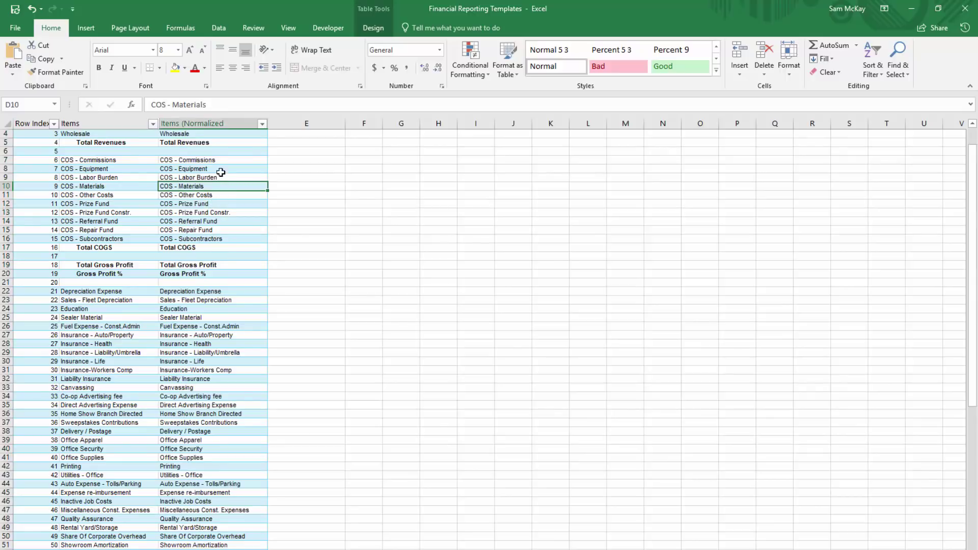
scroll(221, 175, up, 1)
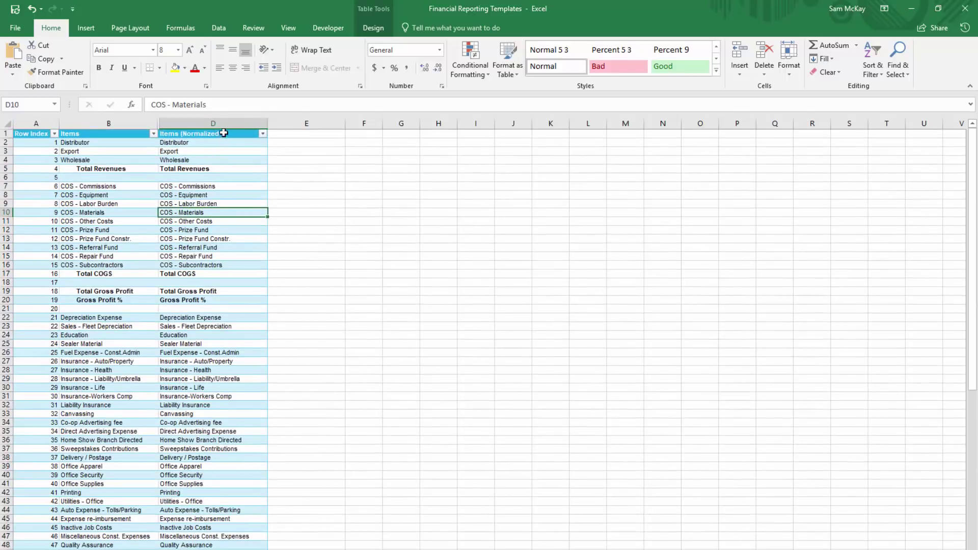
click(228, 139)
drag(223, 143, 212, 298)
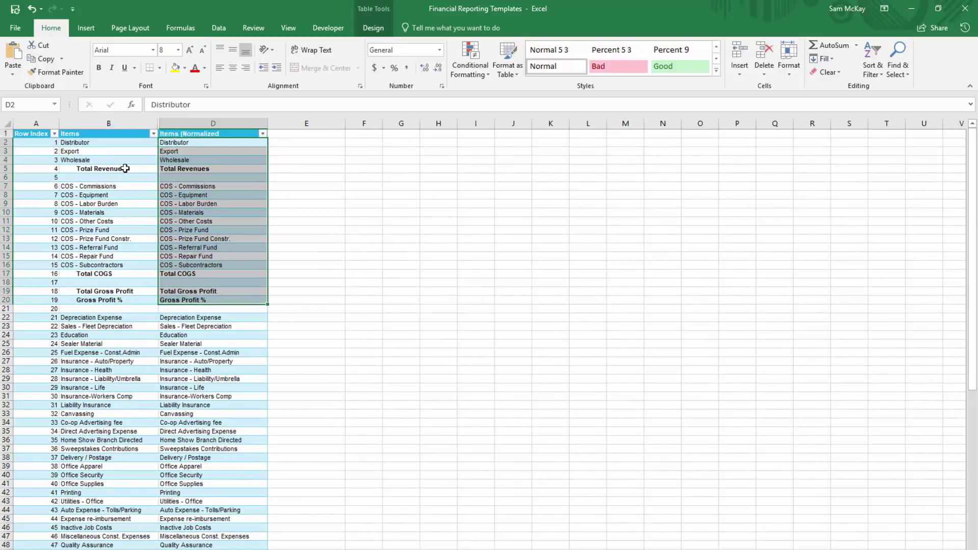
click(125, 169)
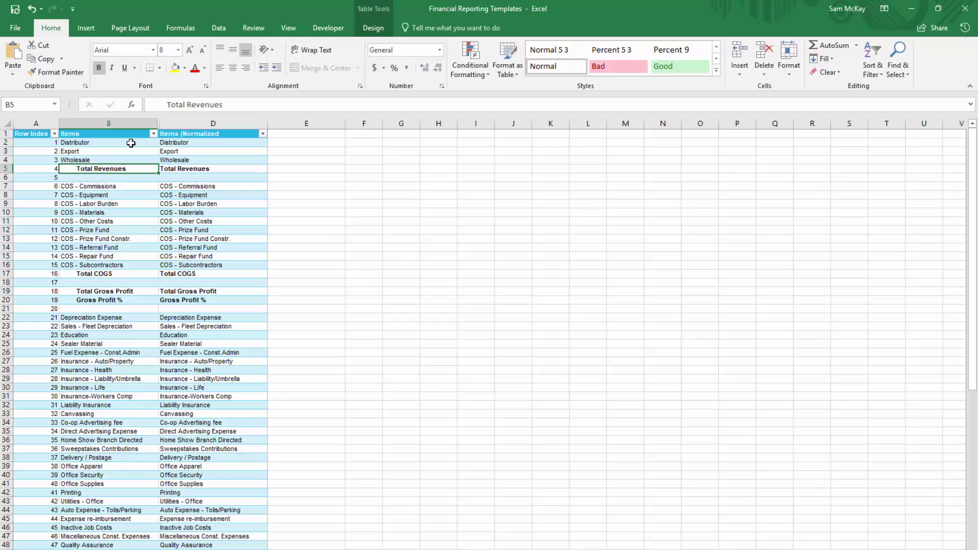
drag(214, 143, 206, 344)
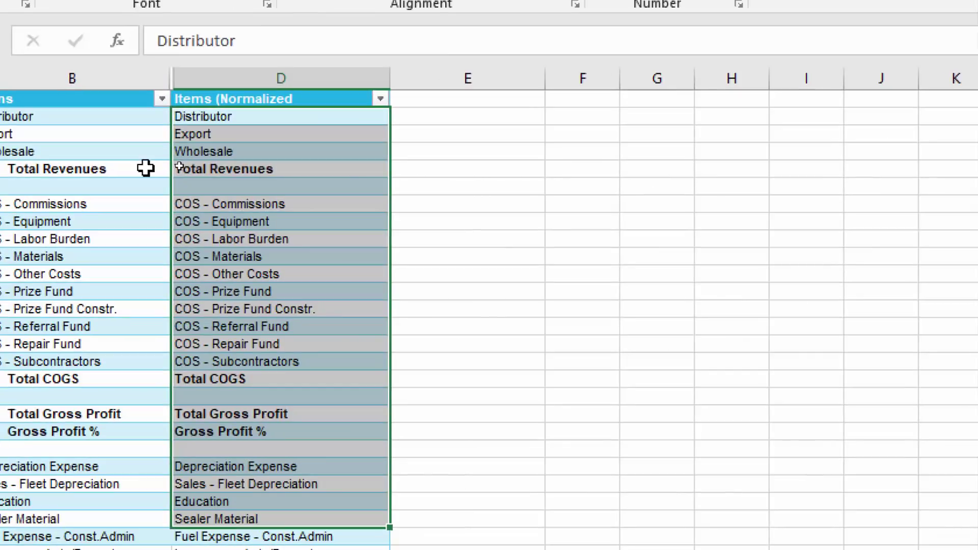
key(ctrl+q)
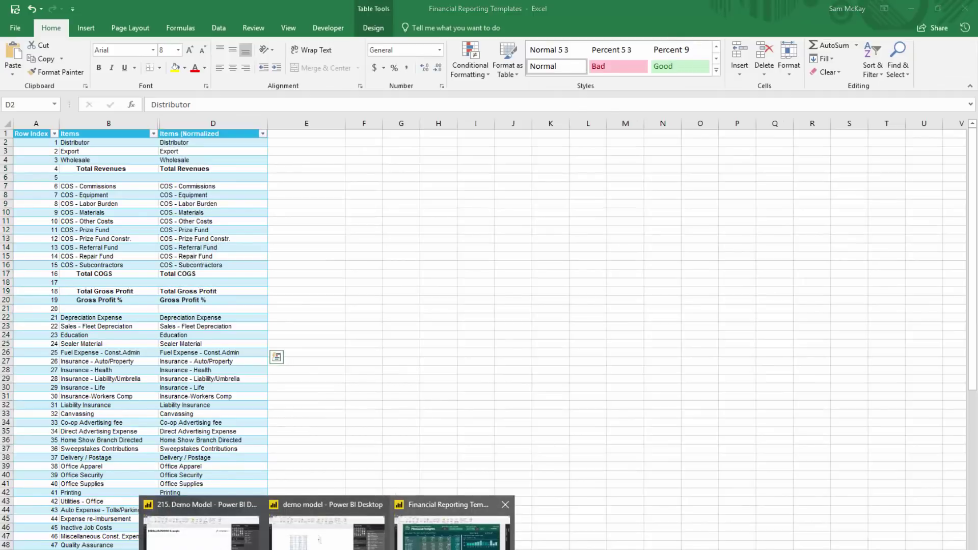
click(443, 530)
click(9, 142)
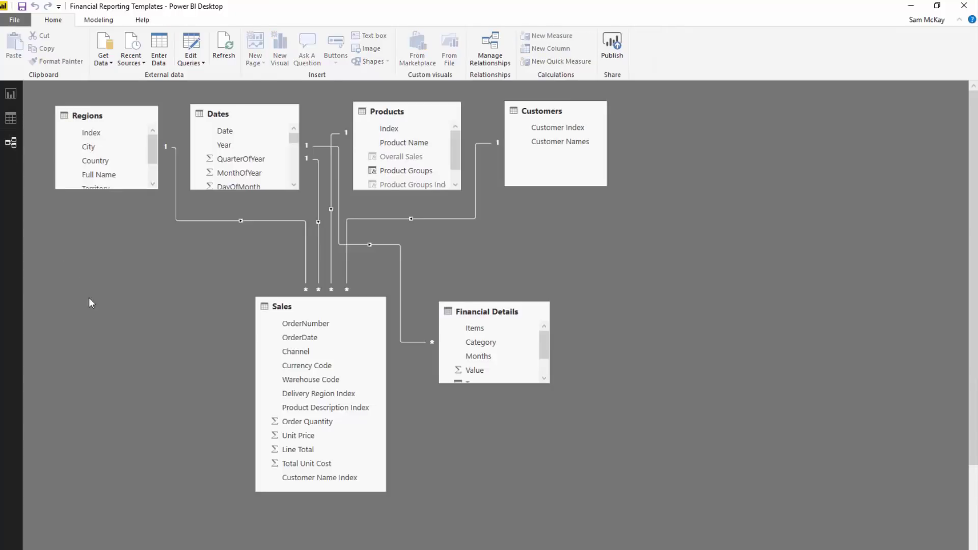
scroll(100, 322, down, 2)
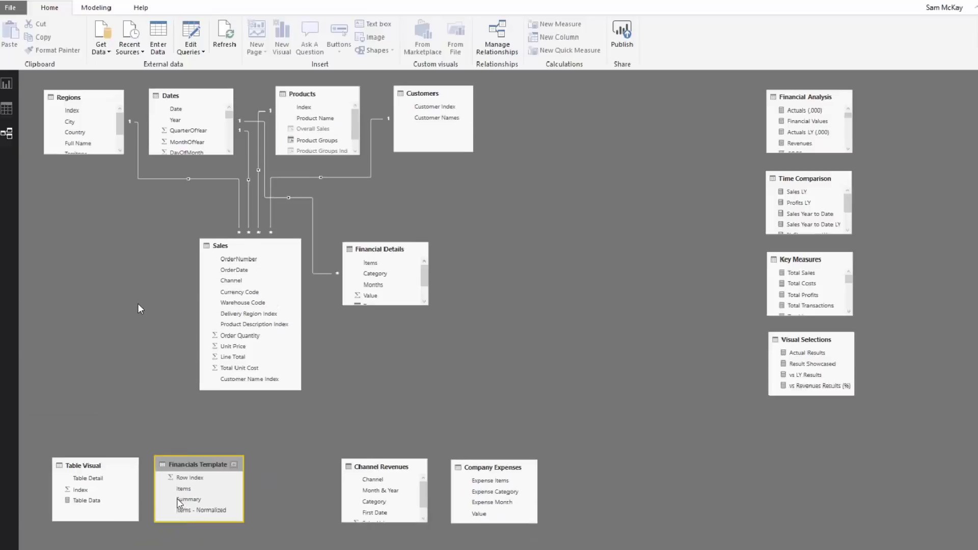
click(12, 93)
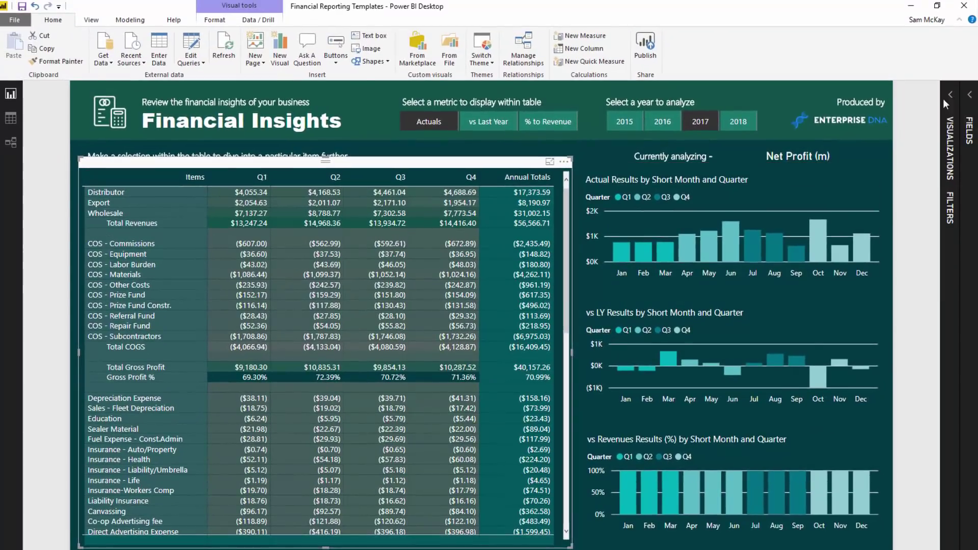
Step: Expand the Fields pane and the Financial Analysis table to list its Q1–Q4 and Annual Totals measures
click(967, 98)
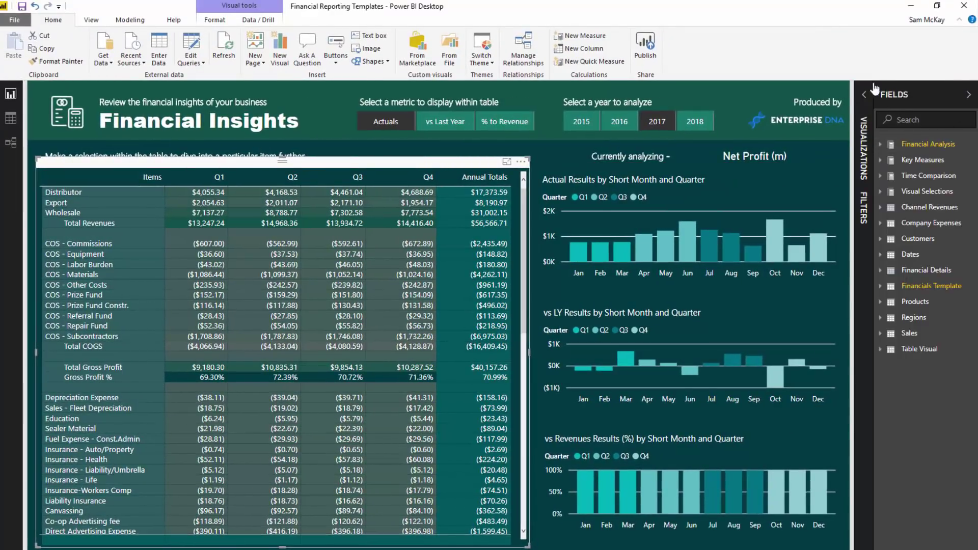
click(912, 145)
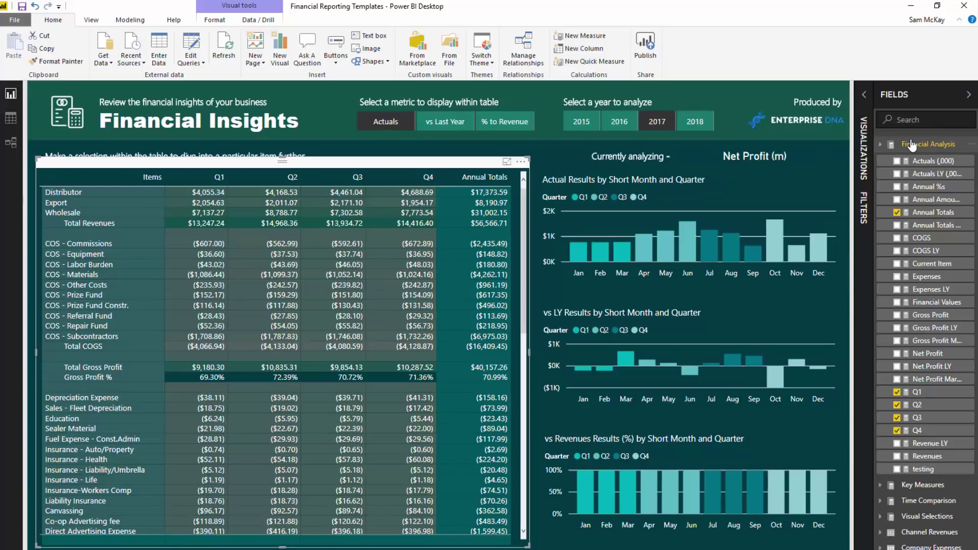
click(926, 393)
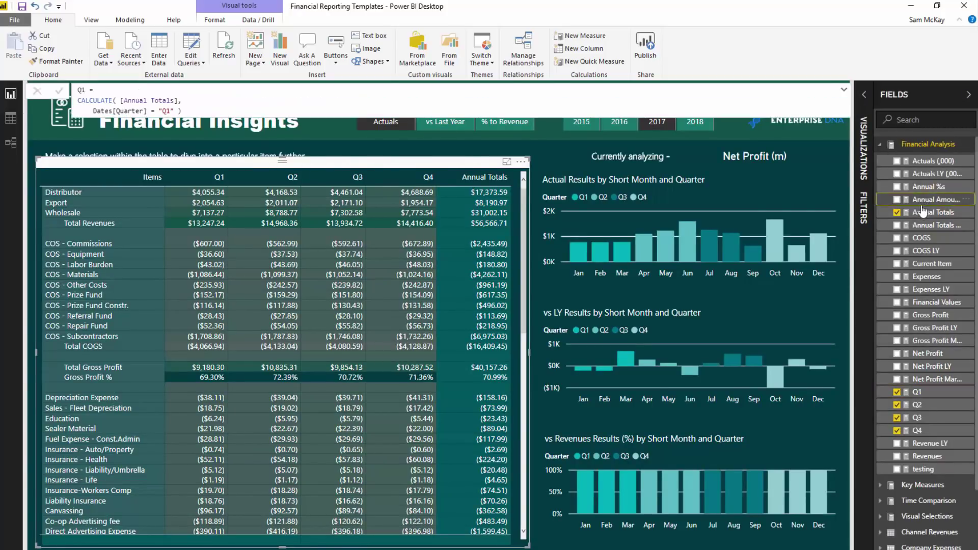
click(924, 223)
click(924, 216)
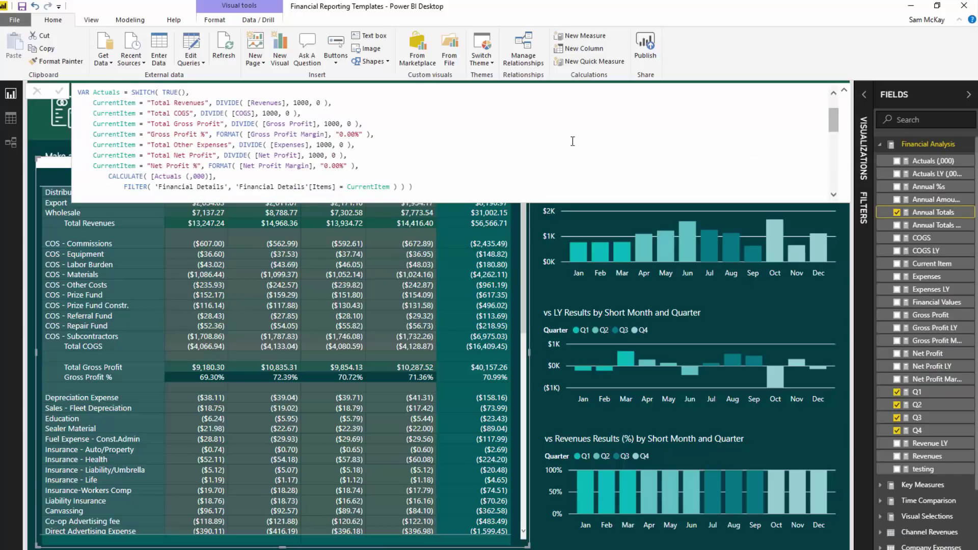
drag(438, 187, 79, 94)
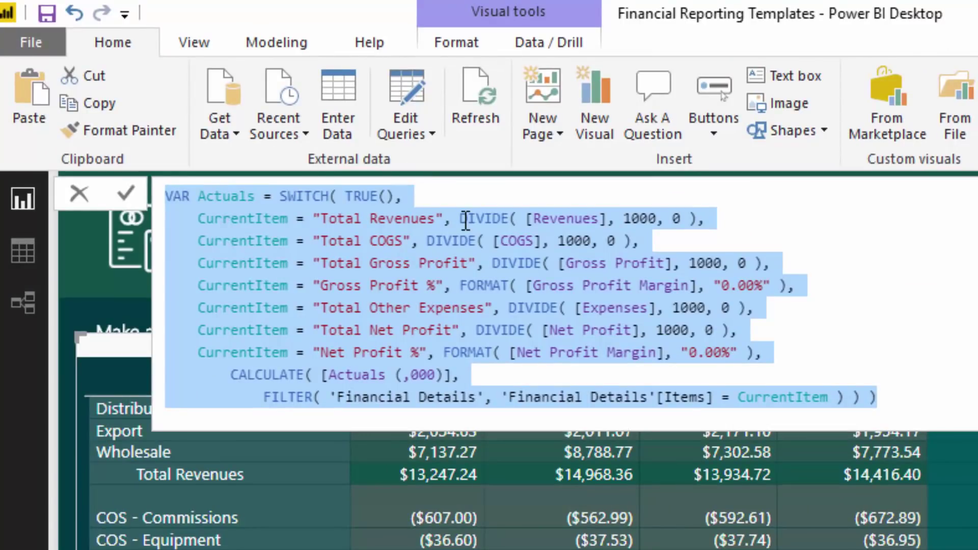
drag(314, 216, 704, 219)
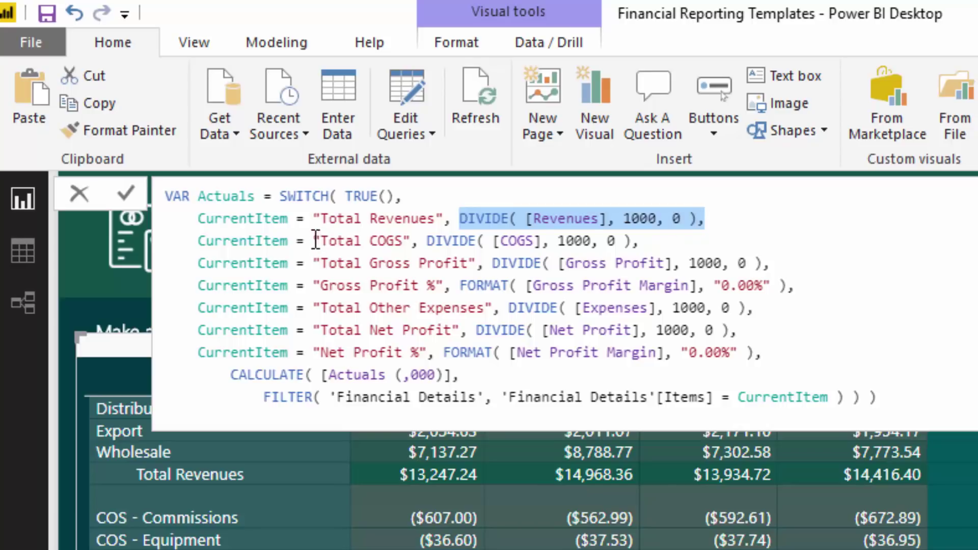
drag(314, 241, 631, 242)
click(432, 242)
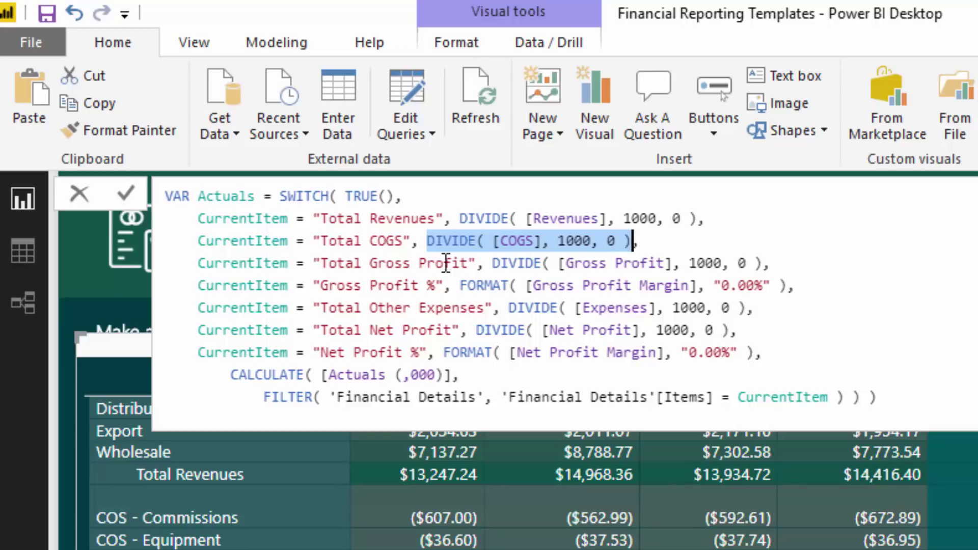
drag(326, 261, 488, 261)
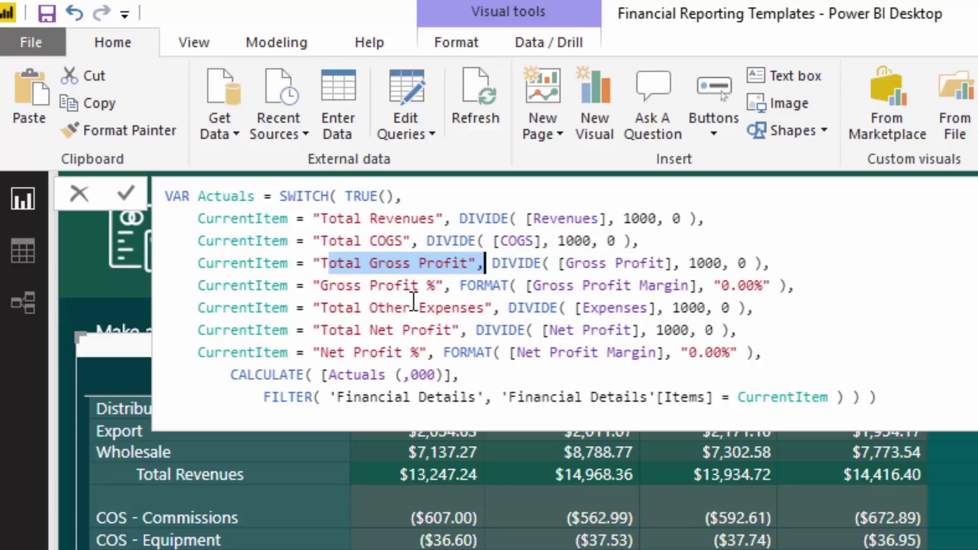
drag(314, 285, 449, 286)
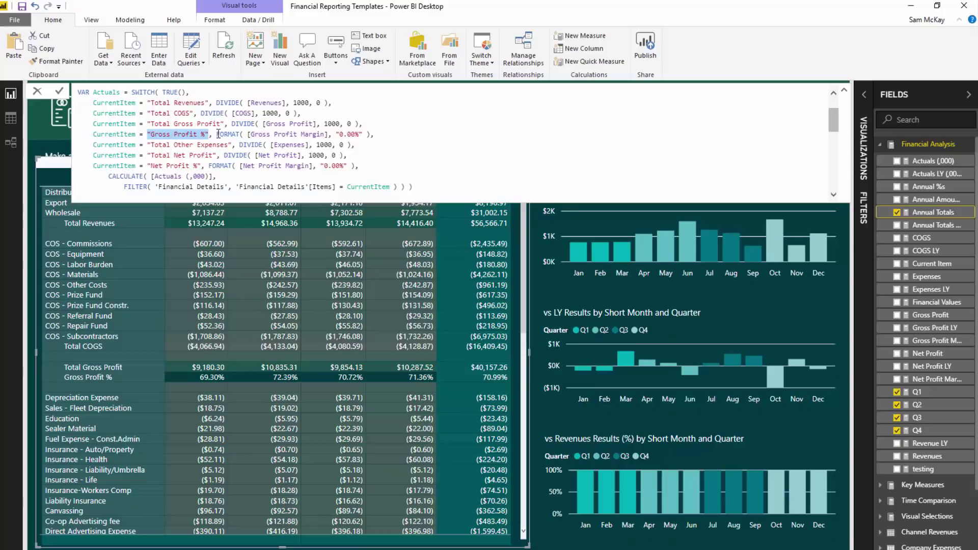
drag(338, 210, 609, 222)
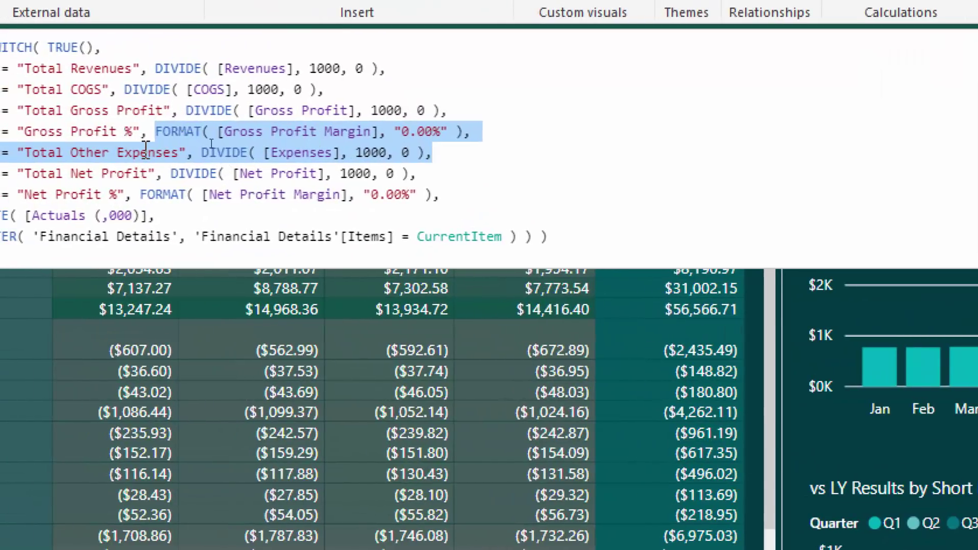
click(146, 149)
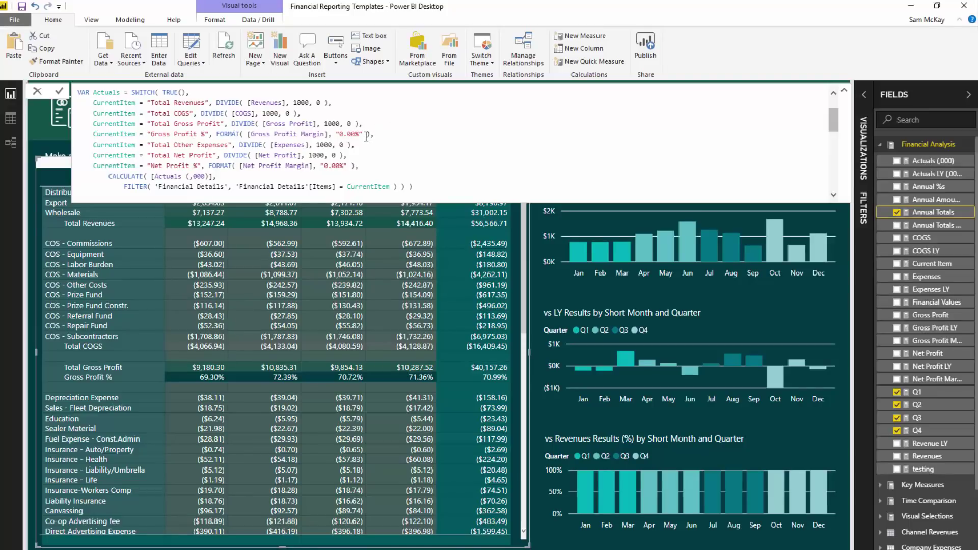
click(132, 92)
drag(133, 93, 425, 188)
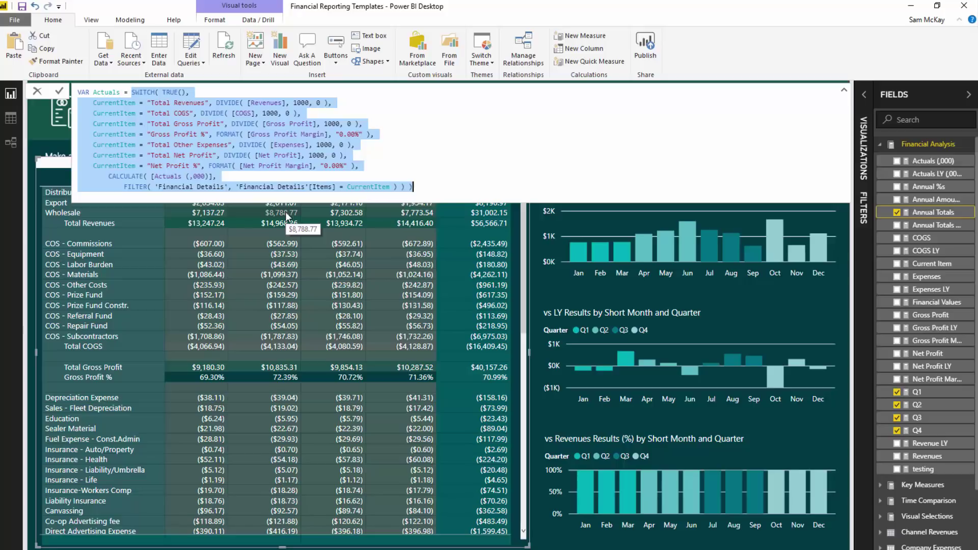
click(29, 258)
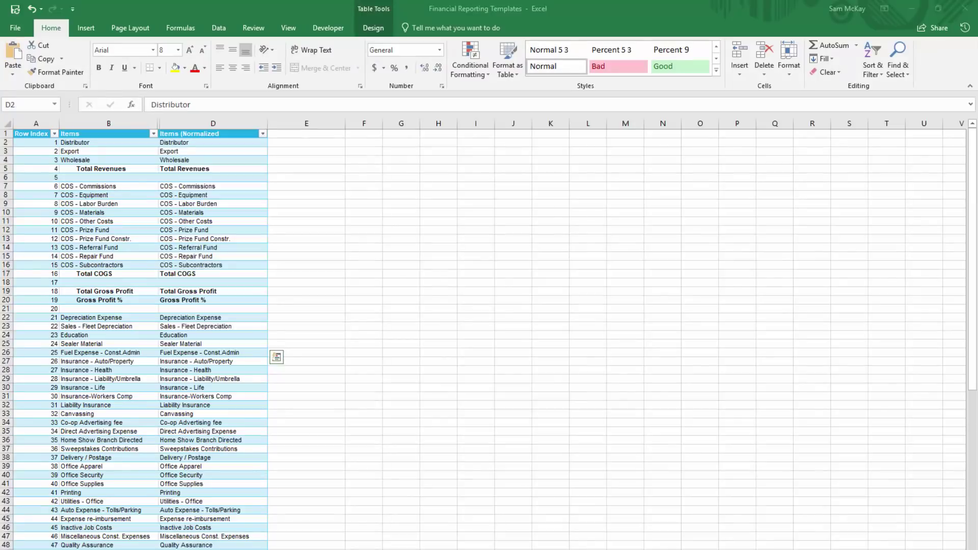
Step: Compare the Excel template's Row Index and Items columns, then switch back to Power BI
key(alt+Tab)
click(47, 122)
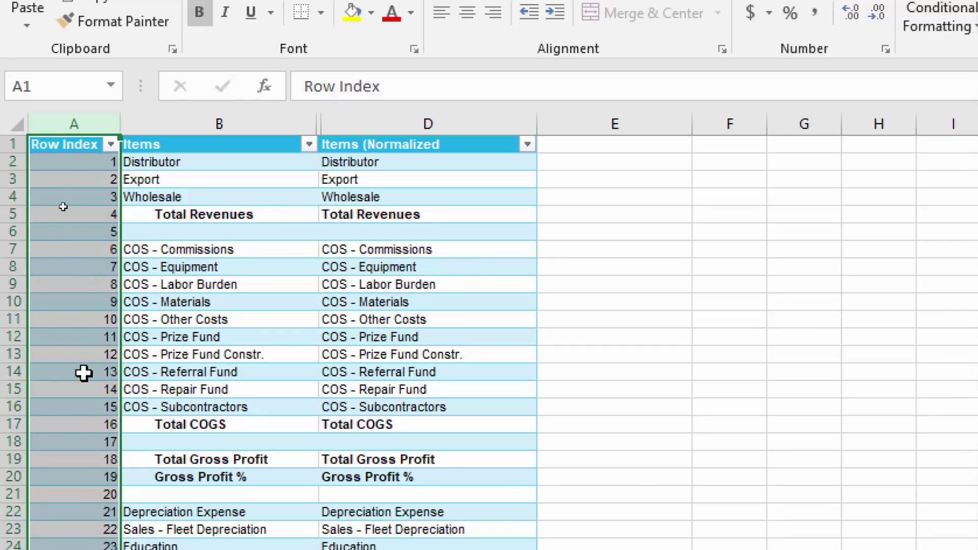
click(217, 118)
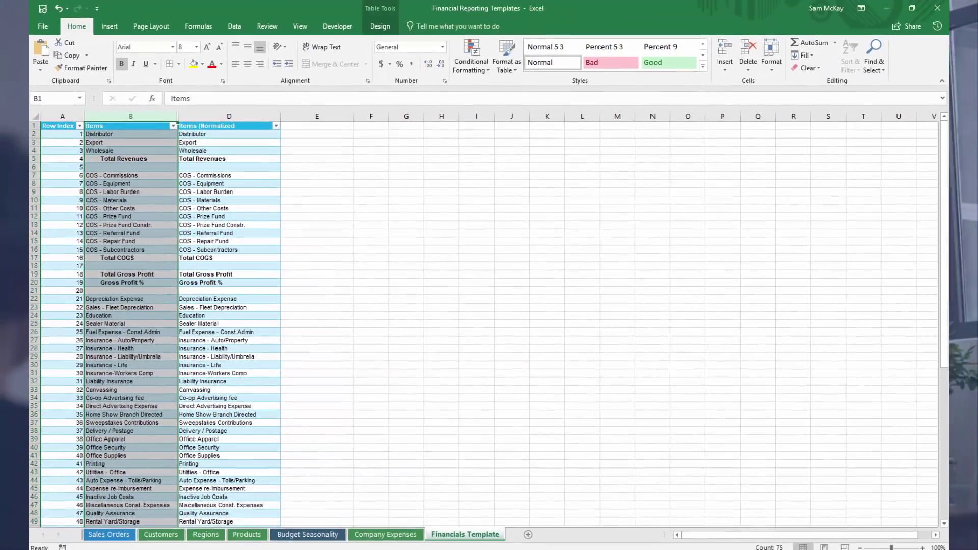
click(219, 497)
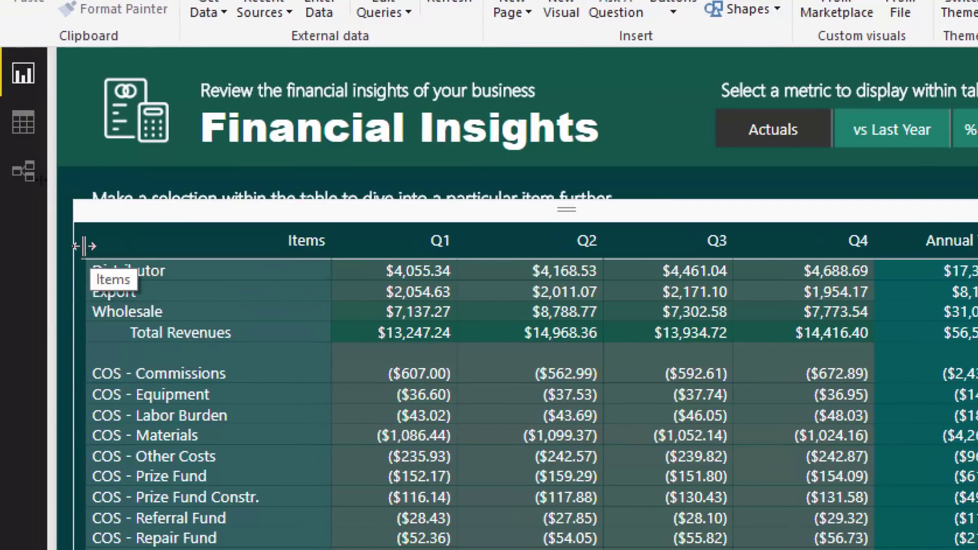
drag(84, 246, 175, 243)
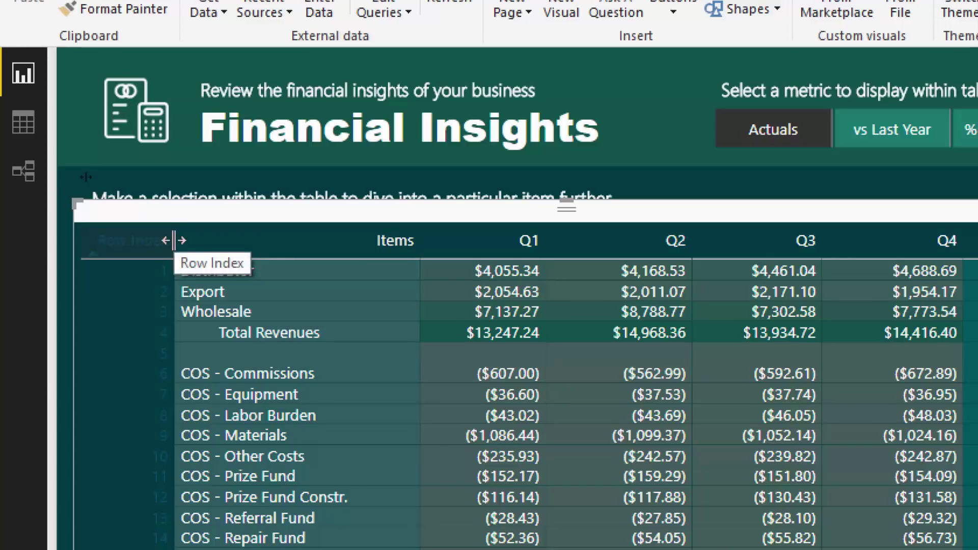
drag(173, 239, 59, 240)
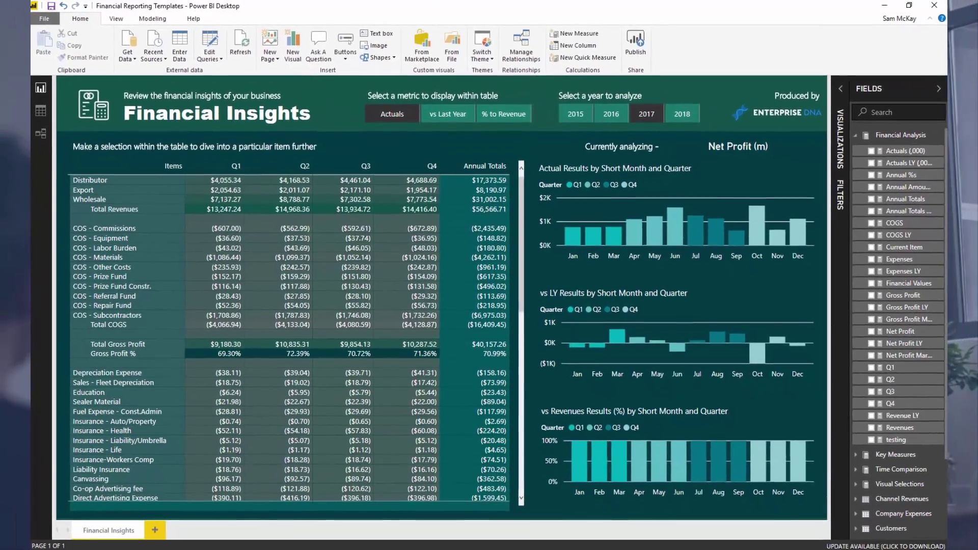
key(alt+Tab)
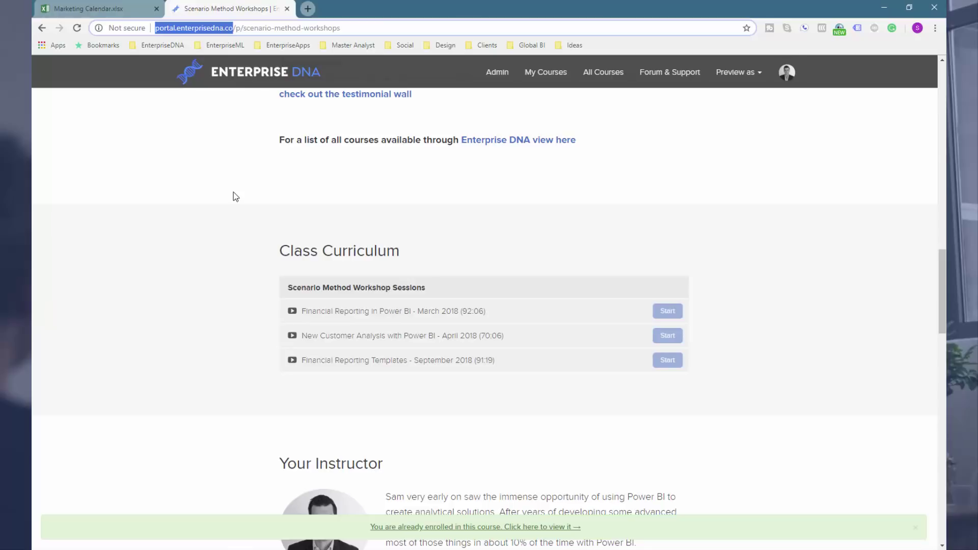
Step: Show the course page listing three sessions, including Financial Reporting Templates – September 2018
click(212, 188)
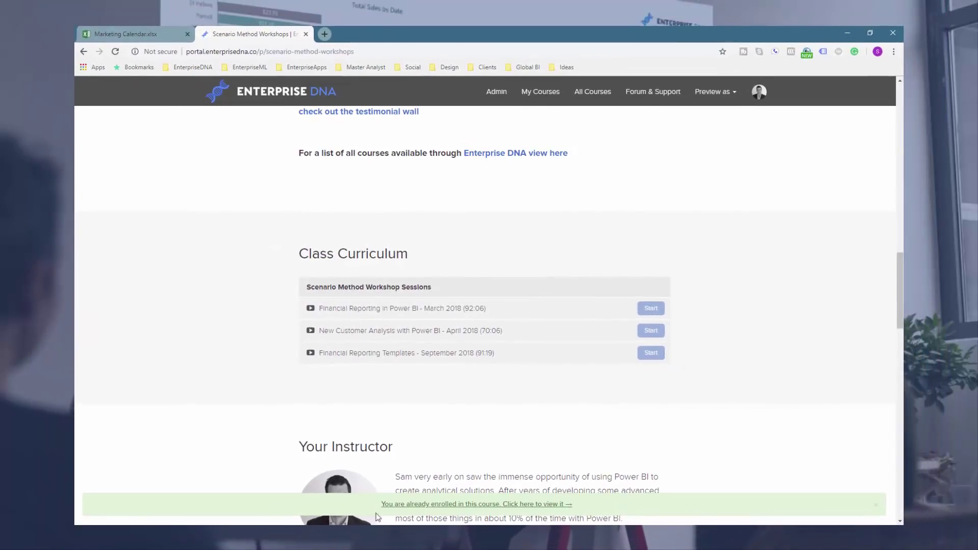
Step: Switch back to the Financial Insights report showing 2017 Actuals by quarter
click(418, 499)
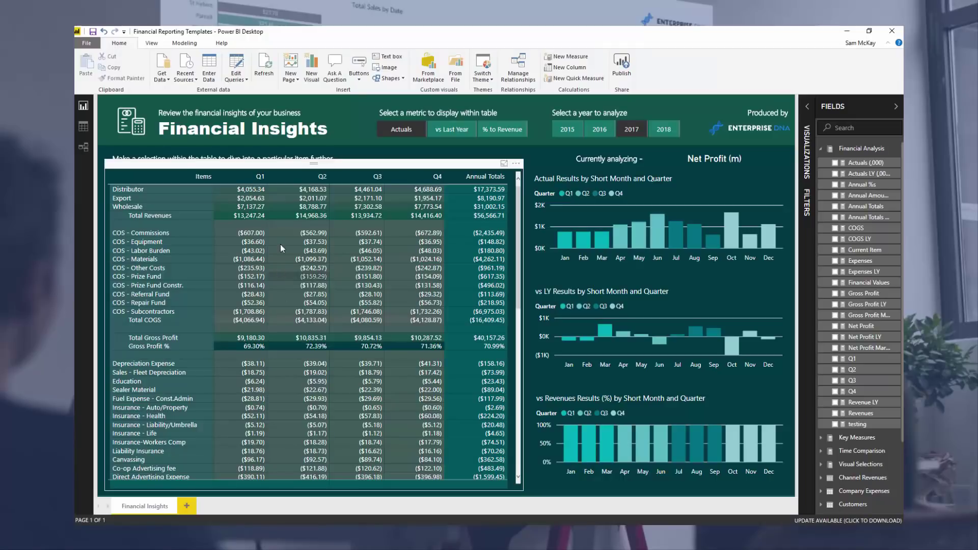